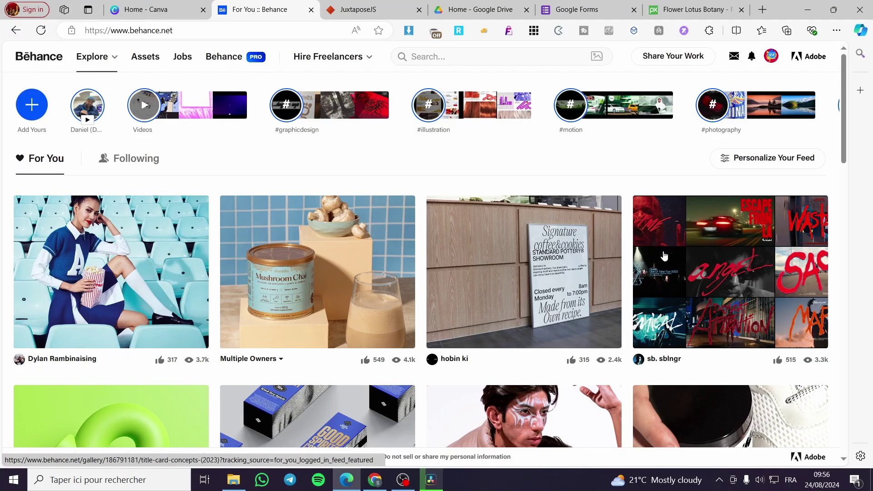
{"action": "scroll", "coordinate": [742, 274], "scroll_direction": "down", "scroll_amount": 1}
{"action": "scroll", "coordinate": [741, 273], "scroll_direction": "up", "scroll_amount": 1}
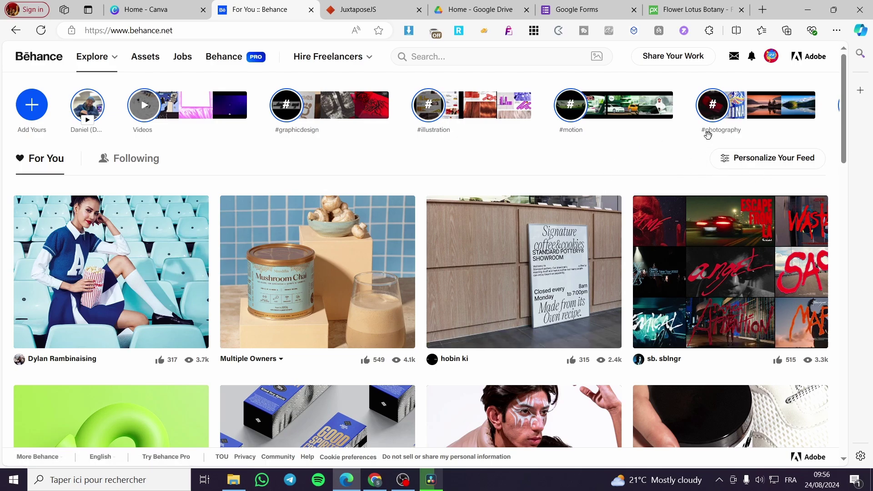
Step: Start a new Behance project with a centred 'Slider test' text block
{"action": "left_click", "coordinate": [673, 56]}
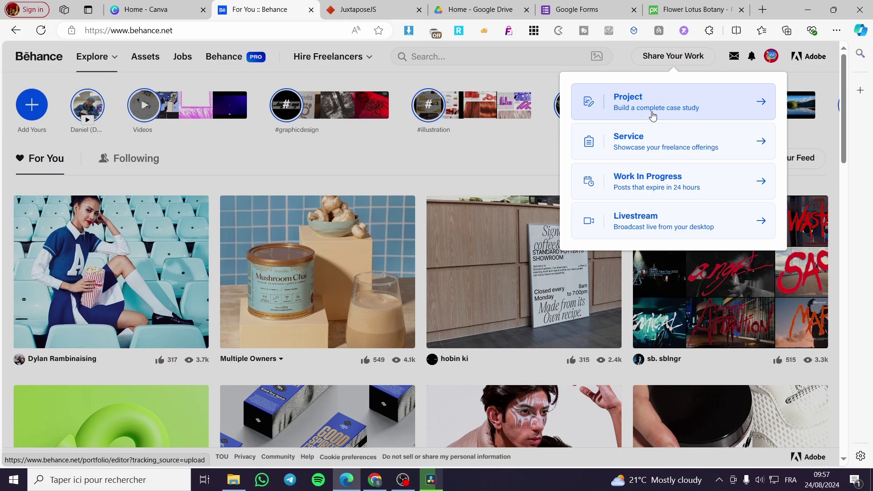
{"action": "left_click", "coordinate": [688, 108]}
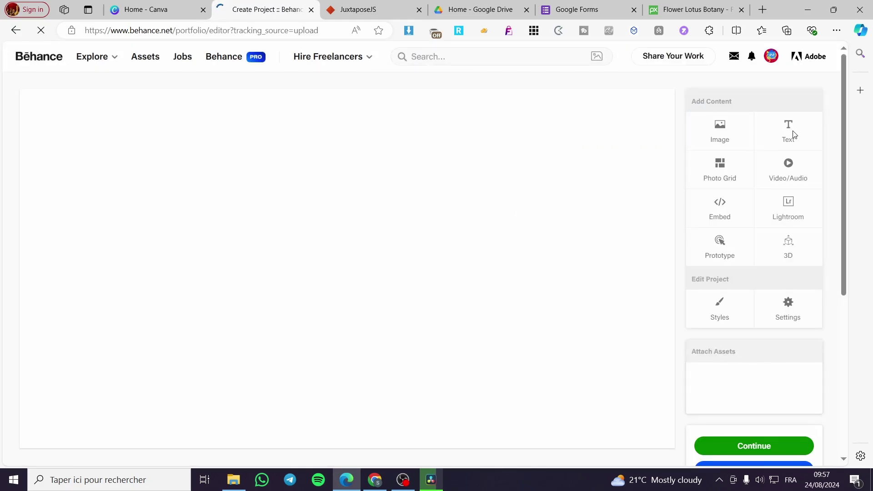
{"action": "left_click", "coordinate": [157, 321]}
{"action": "scroll", "coordinate": [292, 206], "scroll_direction": "down", "scroll_amount": 1}
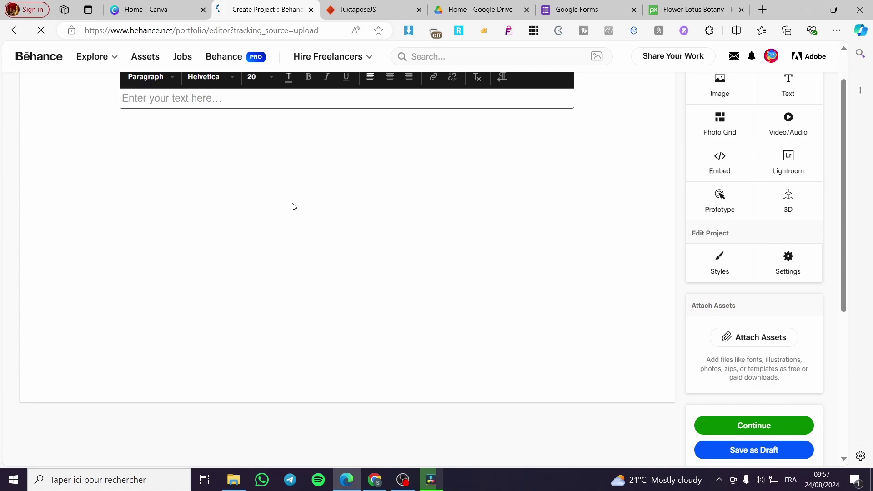
{"action": "scroll", "coordinate": [291, 206], "scroll_direction": "down", "scroll_amount": 1}
{"action": "type", "text": "DEmo Tes"}
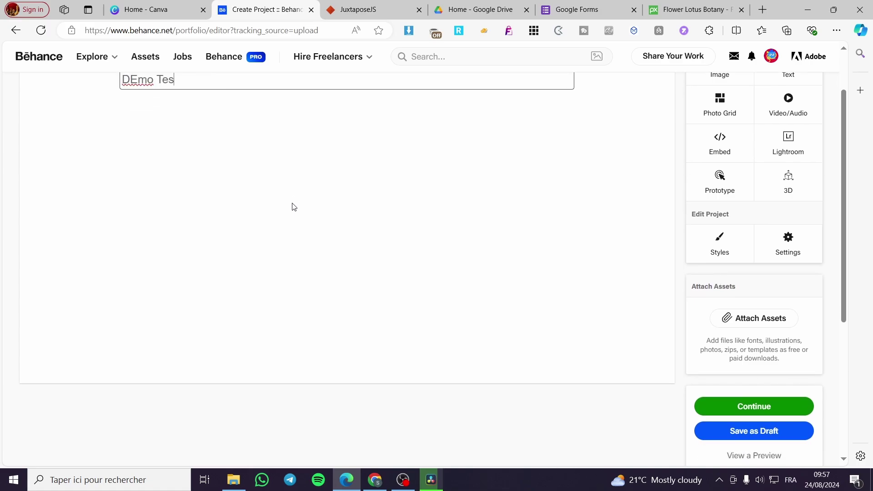
{"action": "key", "text": "BackSpace"}
{"action": "key", "text": "BackSpace"}
{"action": "key", "text": "BackSpace"}
{"action": "type", "text": "Sl"}
{"action": "scroll", "coordinate": [341, 186], "scroll_direction": "up", "scroll_amount": 2}
{"action": "key", "text": "ctrl+a"}
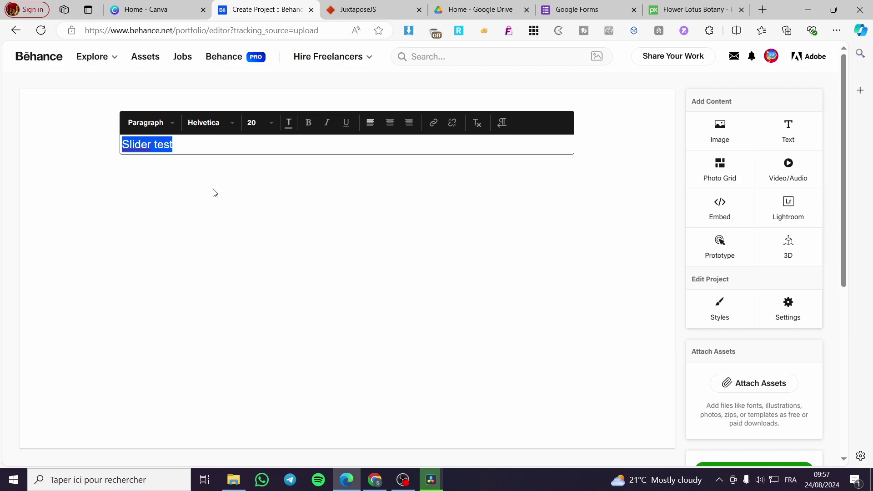
{"action": "left_click", "coordinate": [388, 123]}
{"action": "left_click", "coordinate": [392, 242]}
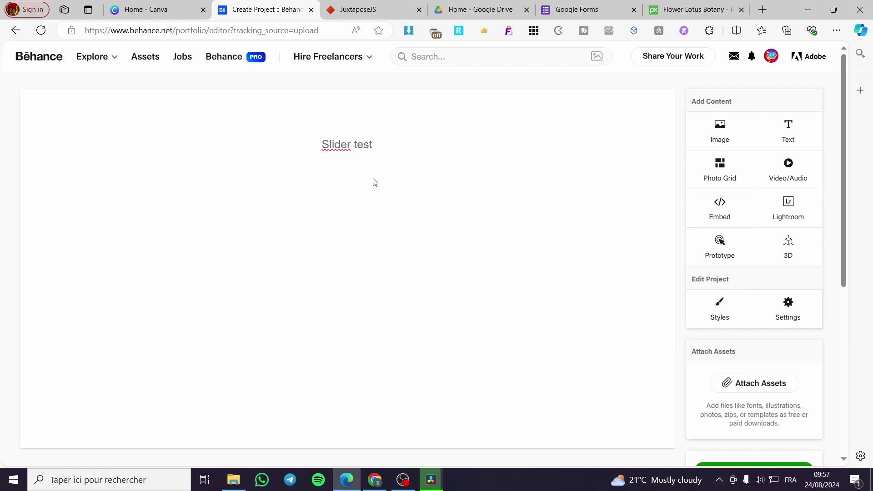
Step: Apply the Header paragraph style to the 'Slider test' text
{"action": "left_click", "coordinate": [376, 144]}
{"action": "key", "text": "ctrl+a"}
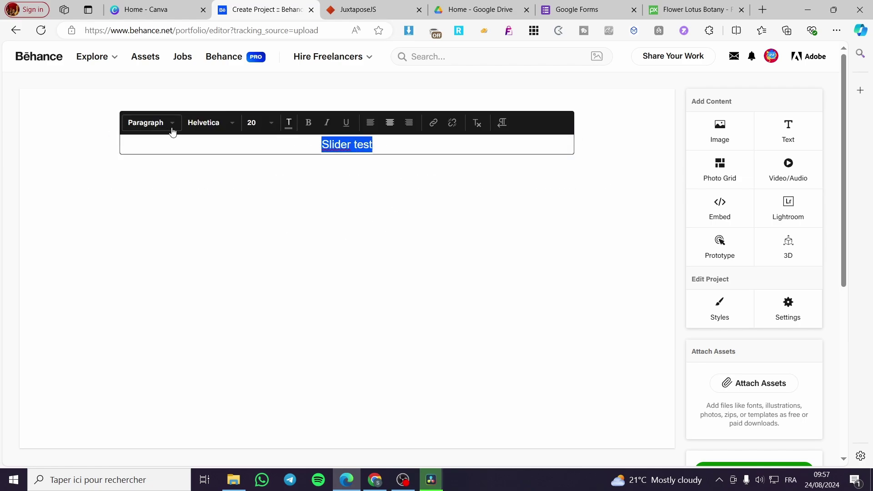
{"action": "left_click", "coordinate": [164, 123]}
{"action": "left_click", "coordinate": [177, 149]}
{"action": "left_click", "coordinate": [448, 209]}
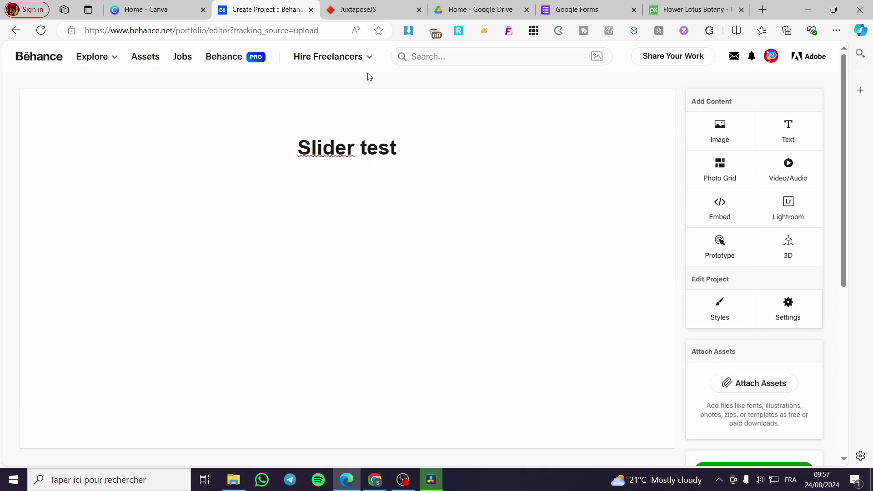
Step: Delete the old address from the Create a Juxtapose Left Image URL field
{"action": "left_click", "coordinate": [369, 9]}
{"action": "scroll", "coordinate": [215, 197], "scroll_direction": "up", "scroll_amount": 5}
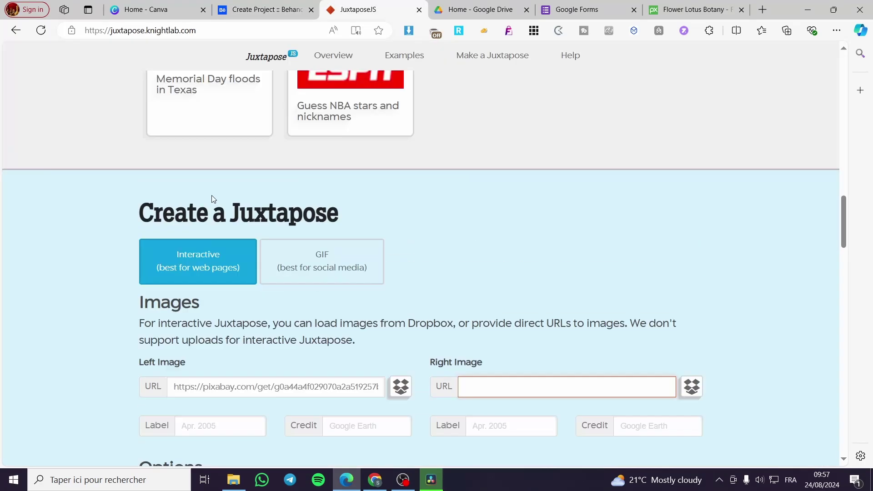
{"action": "scroll", "coordinate": [204, 171], "scroll_direction": "up", "scroll_amount": 5}
{"action": "scroll", "coordinate": [178, 137], "scroll_direction": "up", "scroll_amount": 5}
{"action": "scroll", "coordinate": [134, 102], "scroll_direction": "up", "scroll_amount": 5}
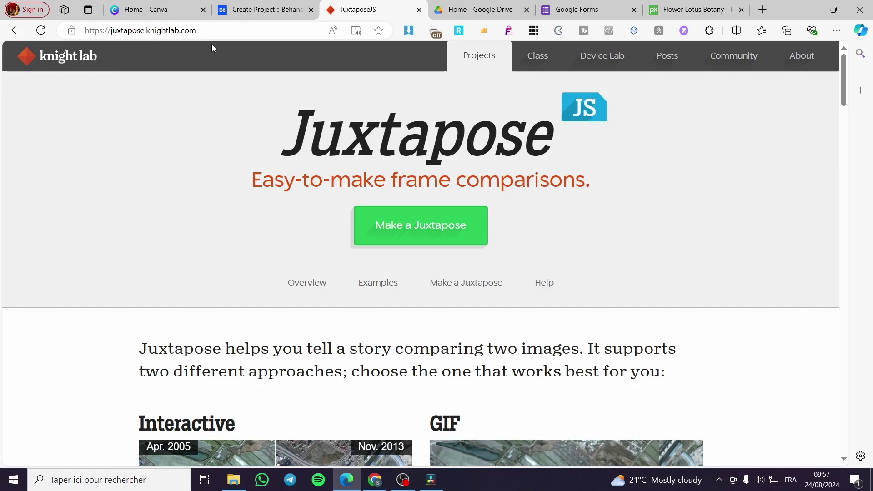
{"action": "left_click", "coordinate": [465, 283]}
{"action": "scroll", "coordinate": [363, 270], "scroll_direction": "down", "scroll_amount": 8}
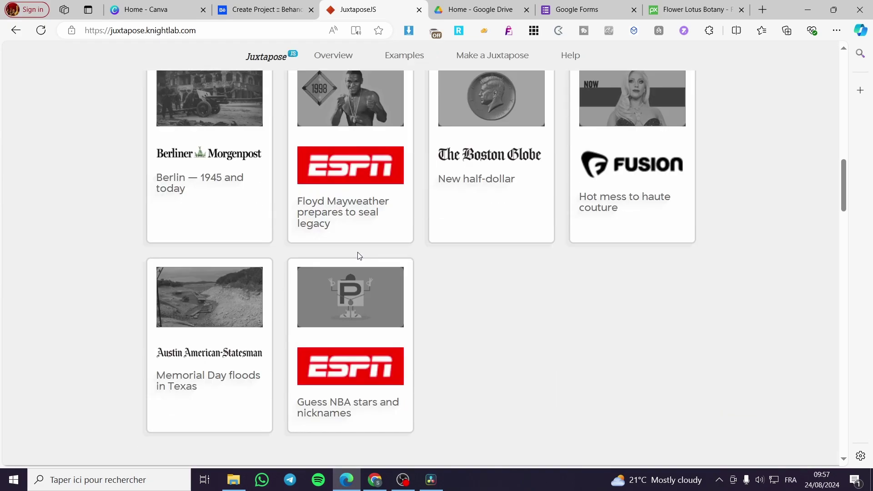
{"action": "scroll", "coordinate": [357, 251], "scroll_direction": "down", "scroll_amount": 6}
{"action": "scroll", "coordinate": [607, 209], "scroll_direction": "down", "scroll_amount": 4}
{"action": "scroll", "coordinate": [611, 265], "scroll_direction": "down", "scroll_amount": 2}
{"action": "scroll", "coordinate": [612, 265], "scroll_direction": "down", "scroll_amount": 2}
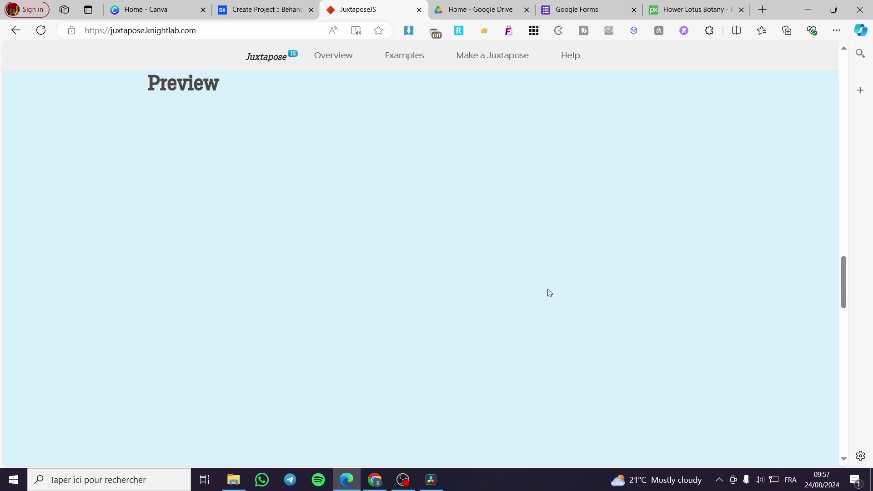
{"action": "scroll", "coordinate": [548, 288], "scroll_direction": "up", "scroll_amount": 3}
{"action": "scroll", "coordinate": [498, 308], "scroll_direction": "up", "scroll_amount": 2}
{"action": "left_click", "coordinate": [201, 178]}
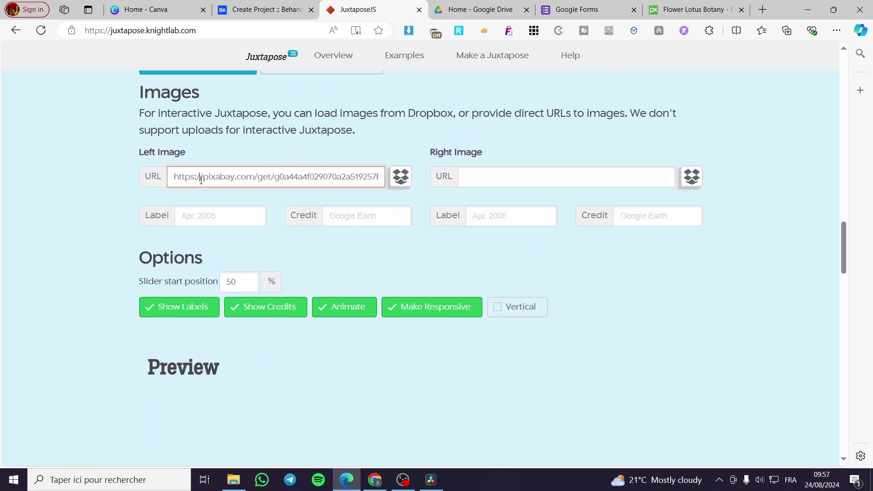
{"action": "key", "text": "ctrl+a"}
{"action": "key", "text": "BackSpace"}
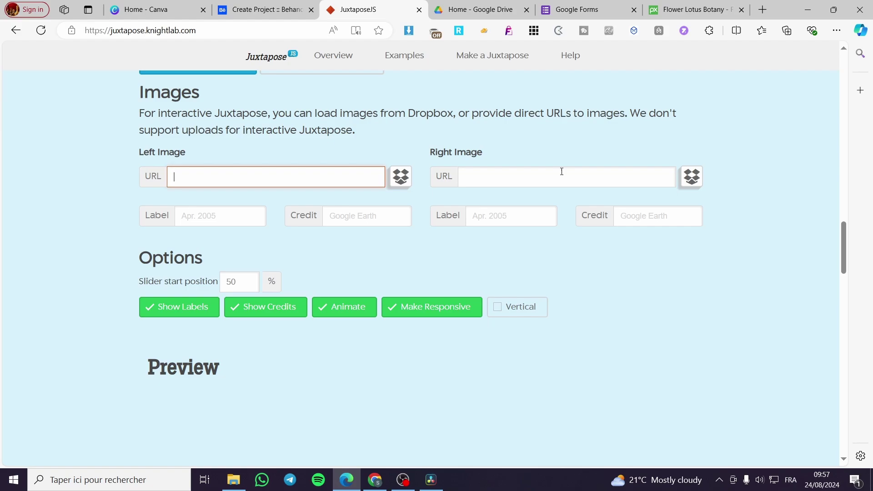
{"action": "left_click", "coordinate": [403, 178]}
Step: Share flower-7861942_1280.jpg with anyone who has the link and copy the link
{"action": "left_click", "coordinate": [478, 10]}
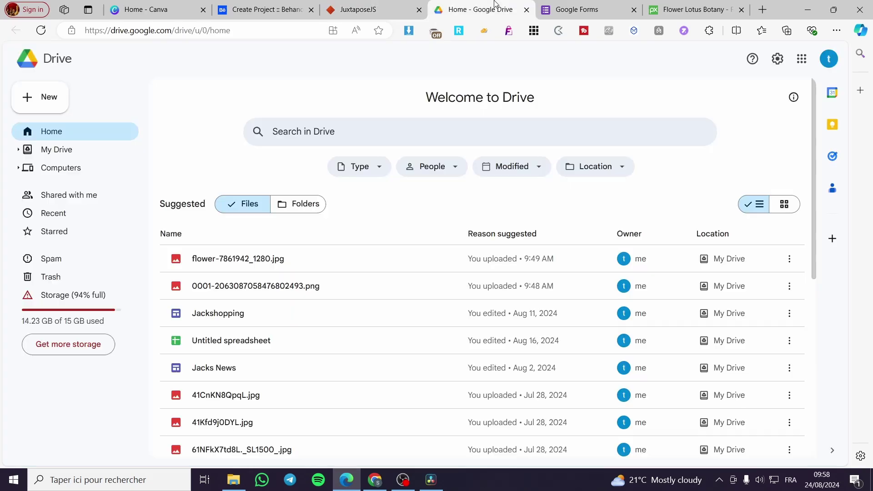
{"action": "right_click", "coordinate": [273, 259]}
{"action": "mouse_move", "coordinate": [307, 153]}
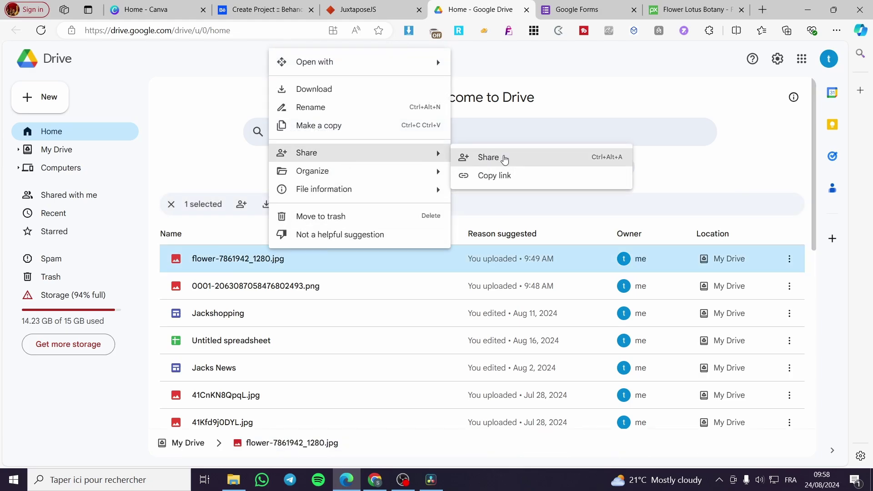
{"action": "left_click", "coordinate": [504, 159]}
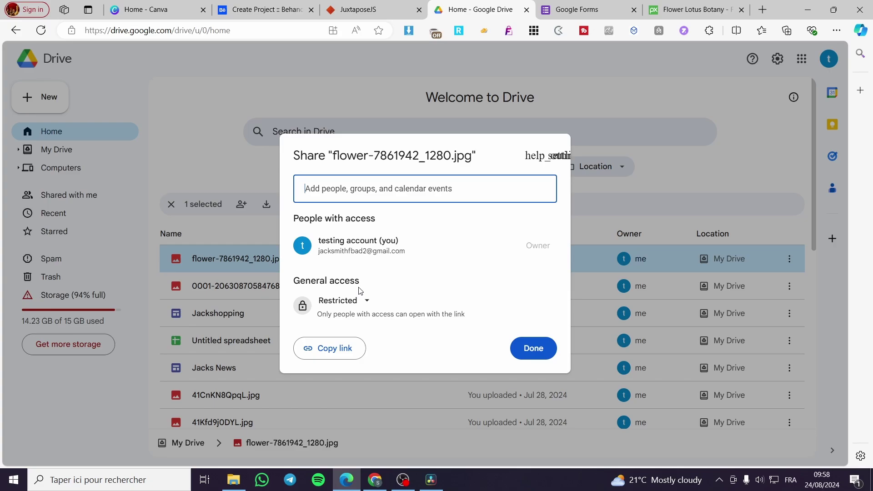
{"action": "left_click", "coordinate": [344, 300]}
{"action": "left_click", "coordinate": [371, 353]}
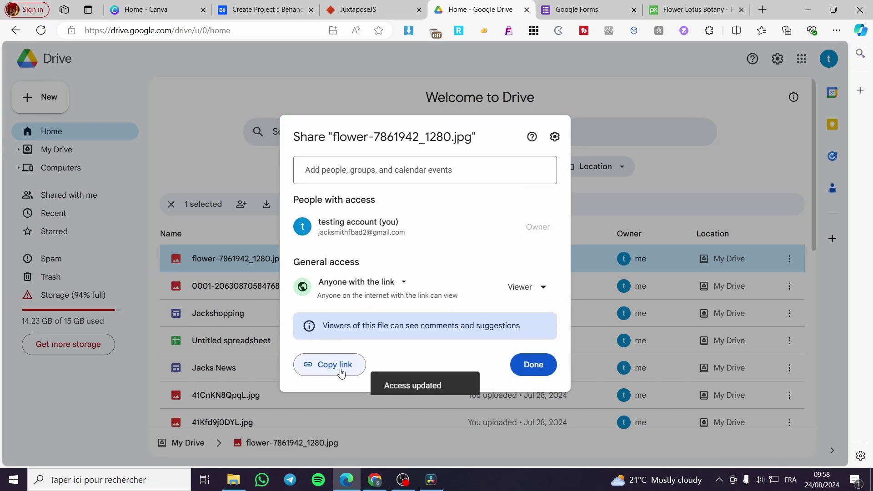
{"action": "left_click", "coordinate": [341, 368]}
Step: Paste the flower photo's Drive link into Juxtapose's Left Image URL
{"action": "left_click", "coordinate": [368, 9]}
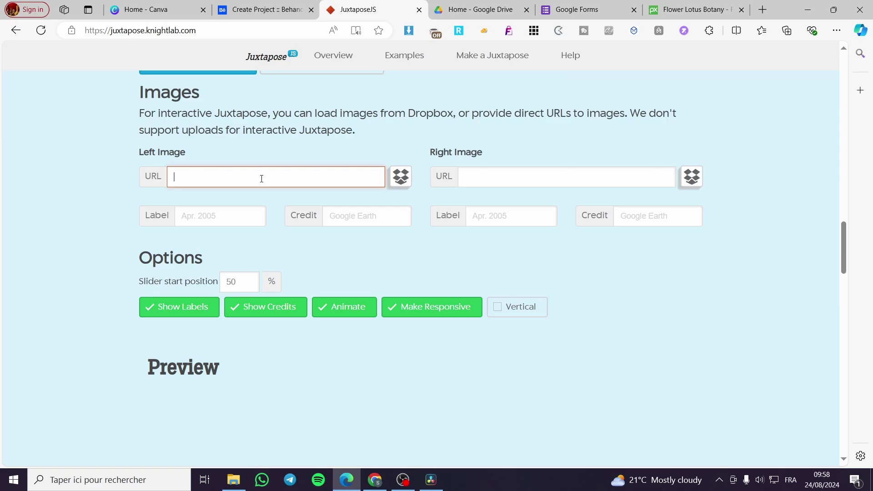
{"action": "key", "text": "ctrl+v"}
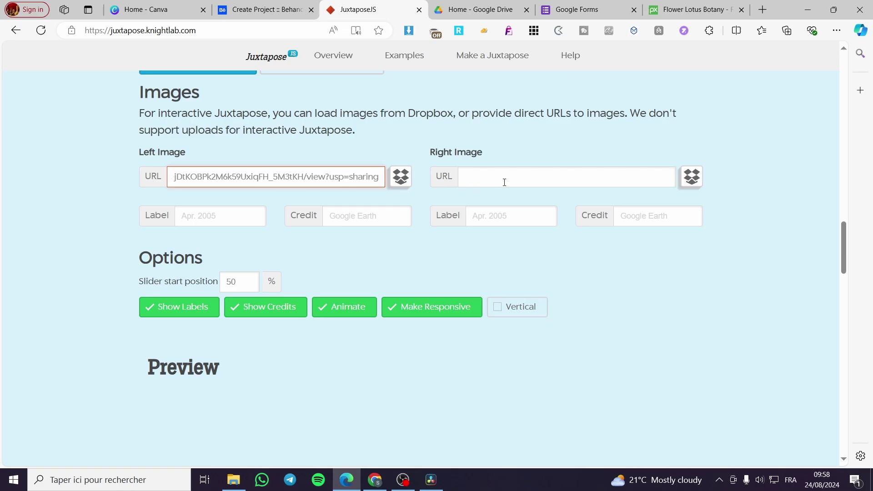
{"action": "left_click", "coordinate": [504, 183]}
{"action": "left_click", "coordinate": [266, 9]}
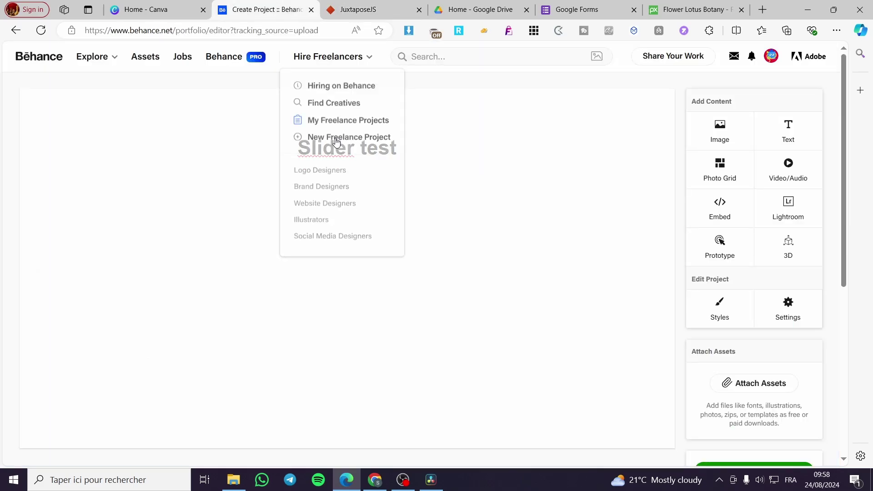
{"action": "left_click", "coordinate": [470, 9]}
Step: Make 0001-2063087058476802493.png viewable by anyone with the link and copy the link
{"action": "left_click", "coordinate": [533, 365]}
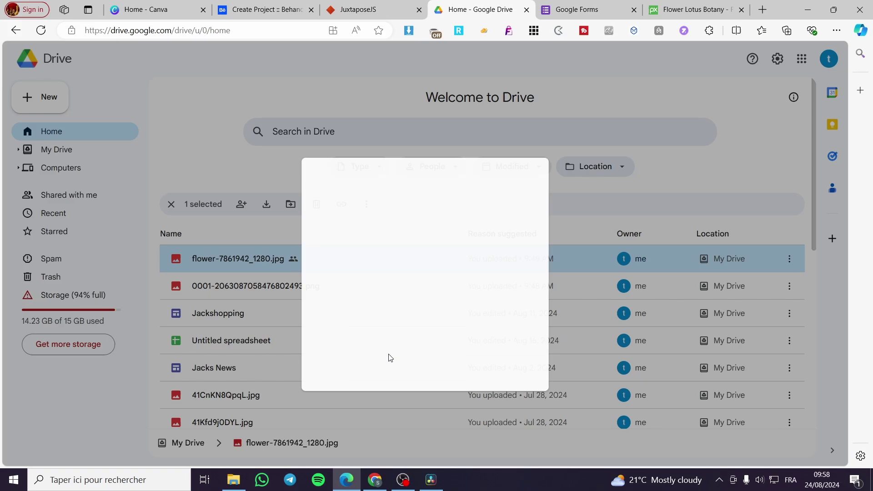
{"action": "right_click", "coordinate": [265, 291]}
{"action": "left_click", "coordinate": [303, 186]}
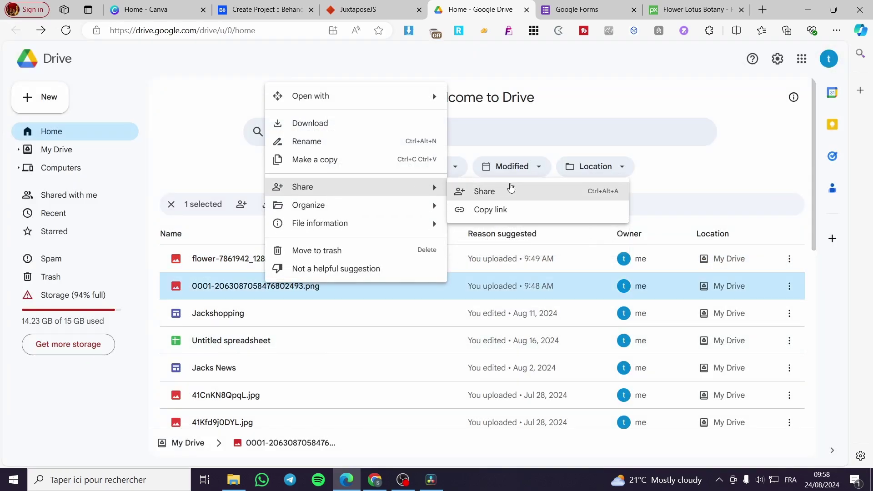
{"action": "left_click", "coordinate": [484, 189]}
{"action": "left_click", "coordinate": [348, 305]}
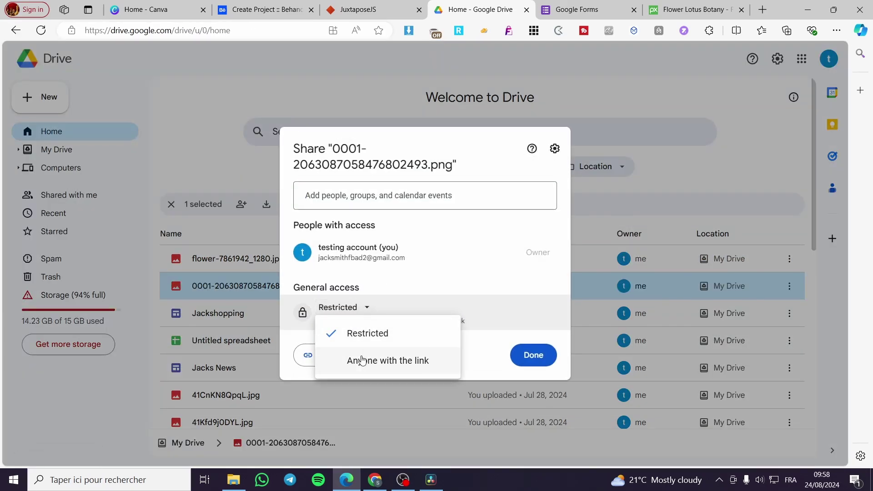
{"action": "left_click", "coordinate": [382, 359]}
{"action": "left_click", "coordinate": [334, 372]}
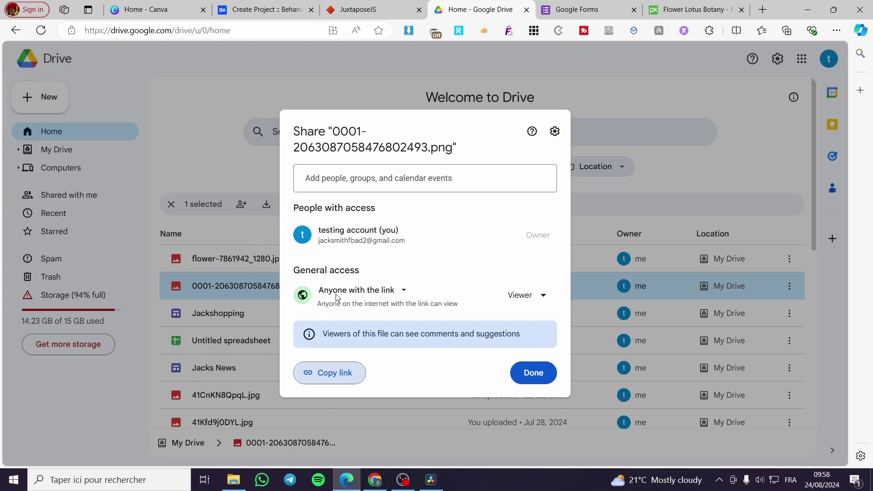
{"action": "left_click", "coordinate": [358, 8]}
Step: Paste the png's Drive link into Juxtapose's Right Image URL field
{"action": "left_click", "coordinate": [267, 10]}
{"action": "left_click", "coordinate": [357, 9]}
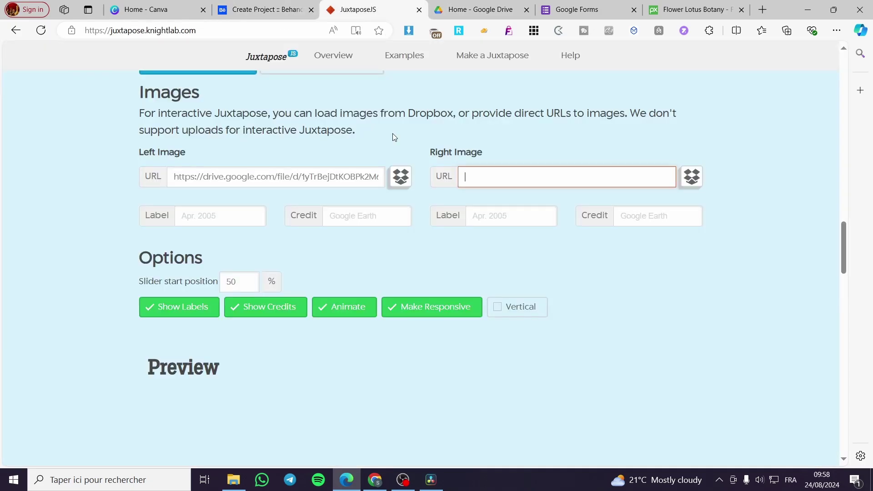
{"action": "key", "text": "ctrl+v"}
{"action": "left_click", "coordinate": [752, 220]}
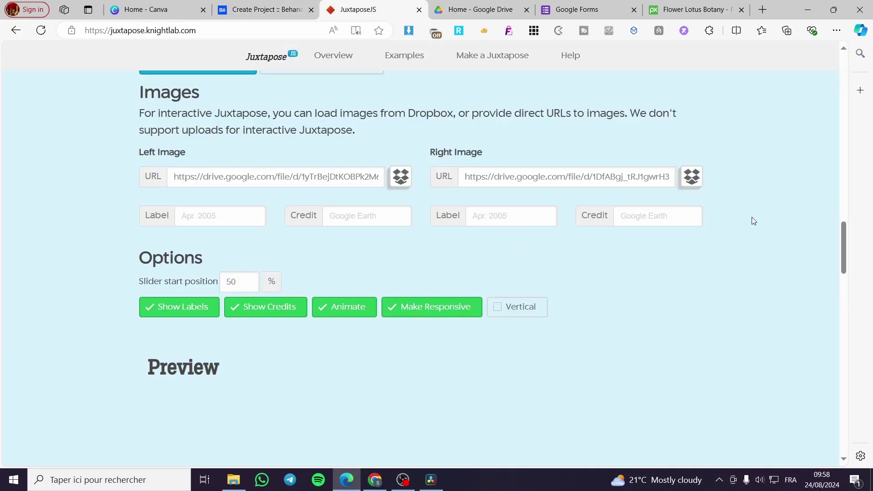
{"action": "scroll", "coordinate": [208, 350], "scroll_direction": "down", "scroll_amount": 2}
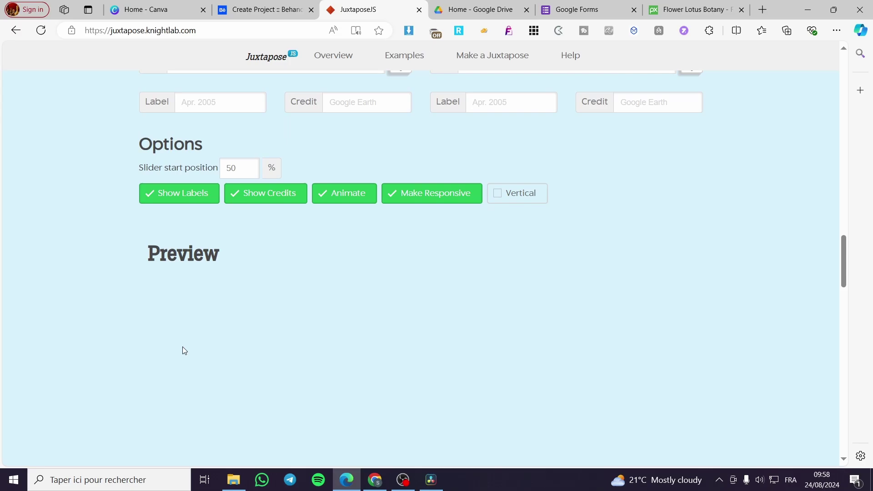
{"action": "scroll", "coordinate": [307, 336], "scroll_direction": "up", "scroll_amount": 2}
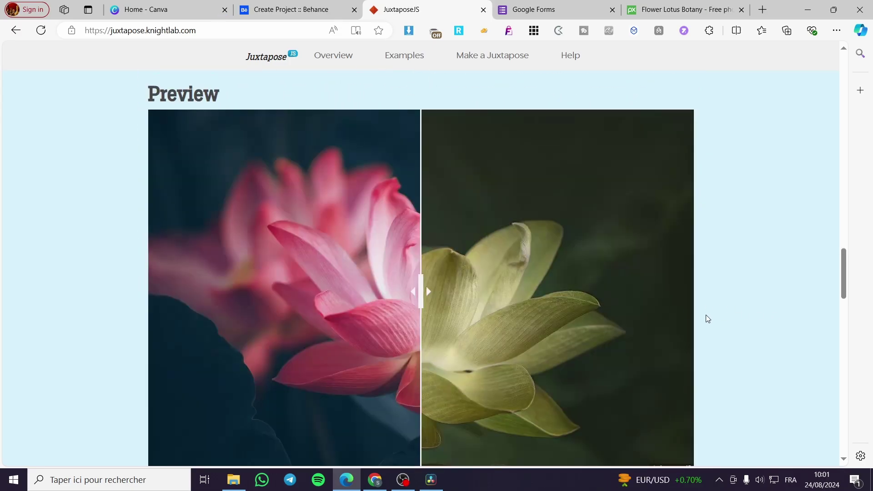
{"action": "scroll", "coordinate": [758, 320], "scroll_direction": "down", "scroll_amount": 2}
{"action": "scroll", "coordinate": [758, 321], "scroll_direction": "down", "scroll_amount": 2}
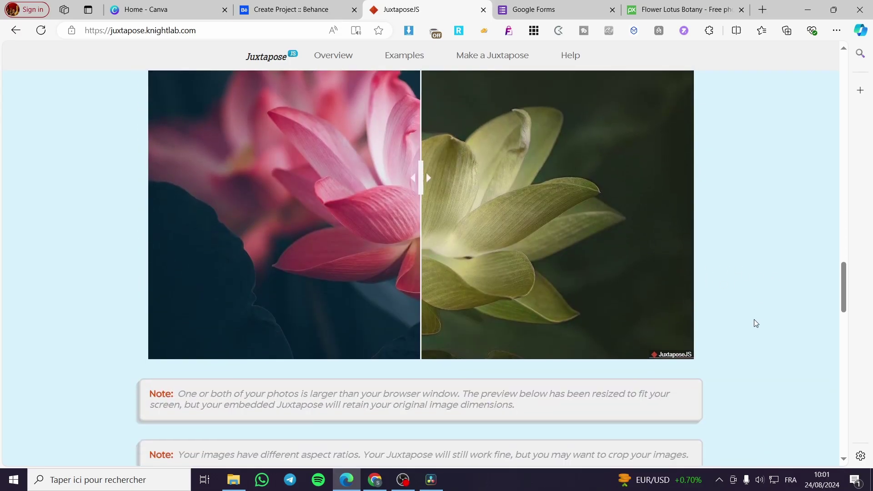
{"action": "scroll", "coordinate": [754, 319], "scroll_direction": "up", "scroll_amount": 4}
{"action": "scroll", "coordinate": [720, 310], "scroll_direction": "up", "scroll_amount": 3}
{"action": "scroll", "coordinate": [525, 314], "scroll_direction": "up", "scroll_amount": 3}
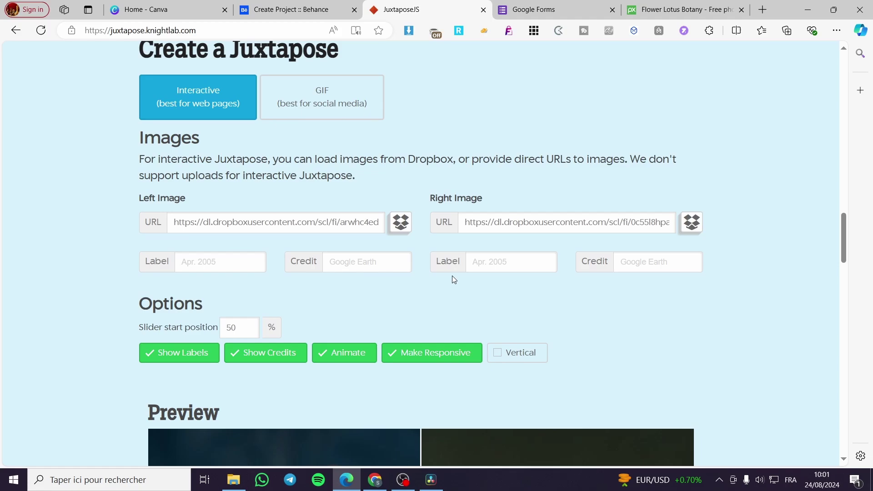
{"action": "scroll", "coordinate": [551, 327], "scroll_direction": "down", "scroll_amount": 2}
{"action": "scroll", "coordinate": [559, 208], "scroll_direction": "up", "scroll_amount": 1}
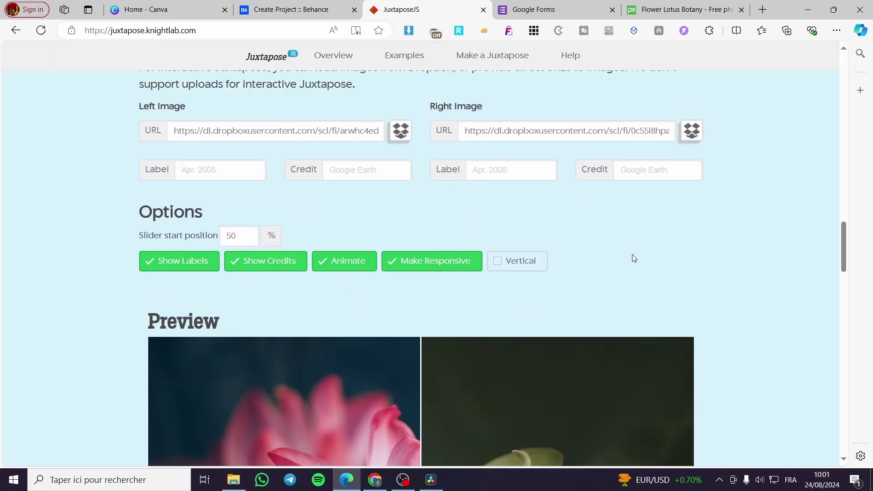
{"action": "scroll", "coordinate": [754, 327], "scroll_direction": "down", "scroll_amount": 2}
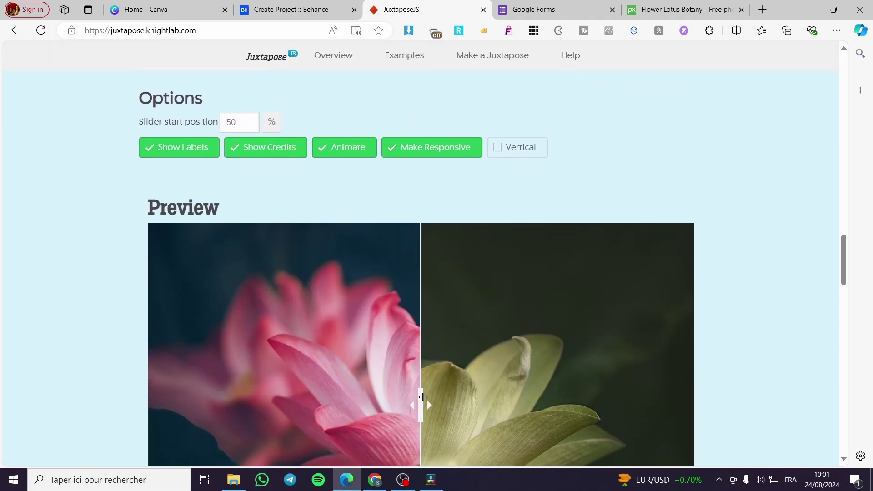
{"action": "left_click_drag", "start_coordinate": [420, 406], "coordinate": [253, 405]}
{"action": "scroll", "coordinate": [334, 410], "scroll_direction": "down", "scroll_amount": 2}
{"action": "left_click_drag", "start_coordinate": [335, 358], "coordinate": [382, 344]}
{"action": "scroll", "coordinate": [382, 328], "scroll_direction": "down", "scroll_amount": 2}
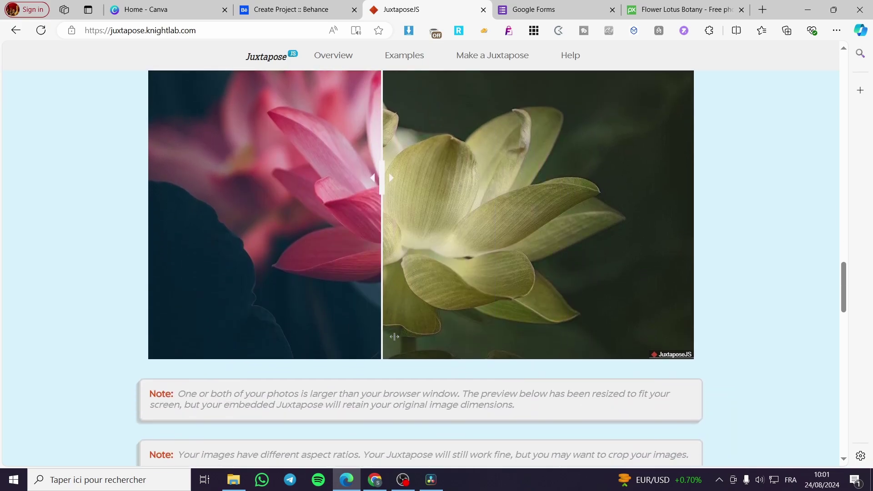
{"action": "scroll", "coordinate": [409, 309], "scroll_direction": "up", "scroll_amount": 1}
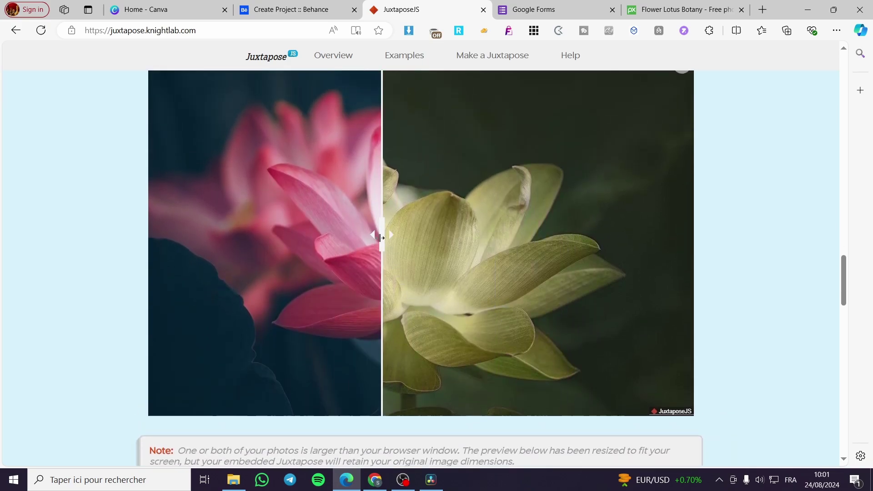
{"action": "mouse_move", "coordinate": [382, 235]}
{"action": "left_mouse_down"}
{"action": "mouse_move", "coordinate": [238, 253]}
{"action": "mouse_move", "coordinate": [572, 272]}
{"action": "mouse_move", "coordinate": [405, 266]}
{"action": "left_mouse_up"}
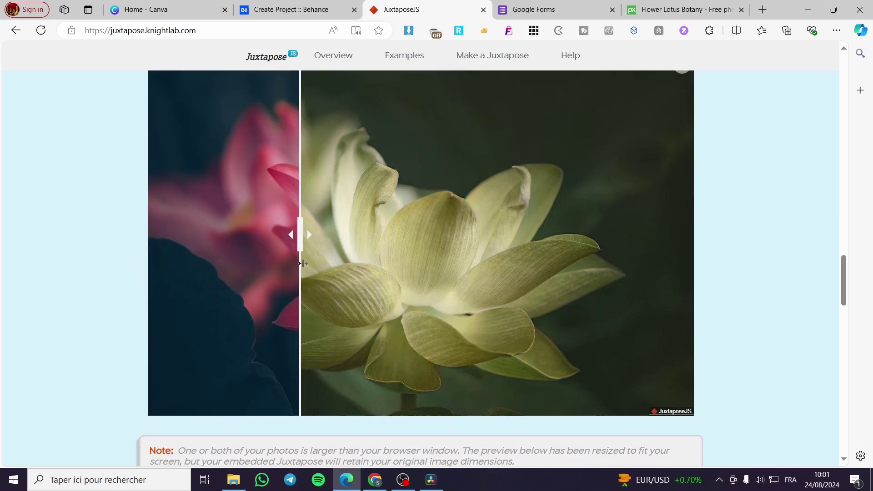
{"action": "left_click_drag", "start_coordinate": [405, 266], "coordinate": [469, 273]}
{"action": "scroll", "coordinate": [534, 286], "scroll_direction": "up", "scroll_amount": 1}
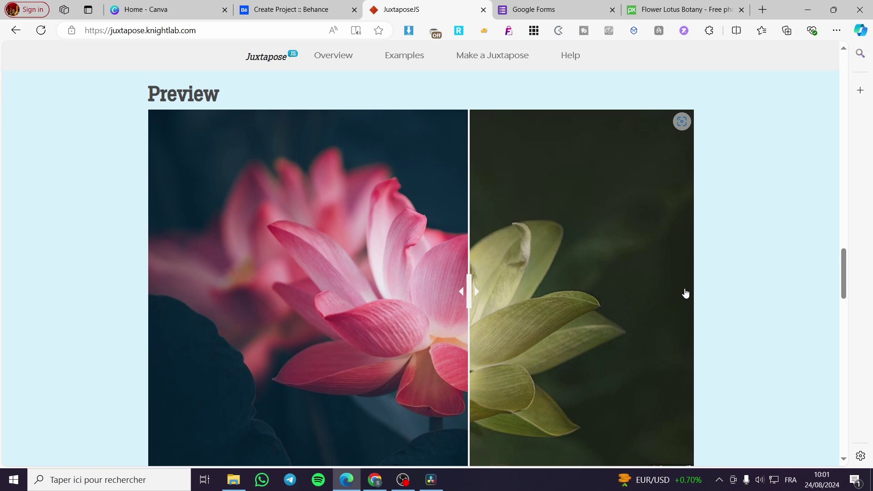
{"action": "mouse_move", "coordinate": [470, 332]}
{"action": "left_mouse_down"}
{"action": "mouse_move", "coordinate": [264, 399]}
{"action": "mouse_move", "coordinate": [427, 399]}
{"action": "left_mouse_up"}
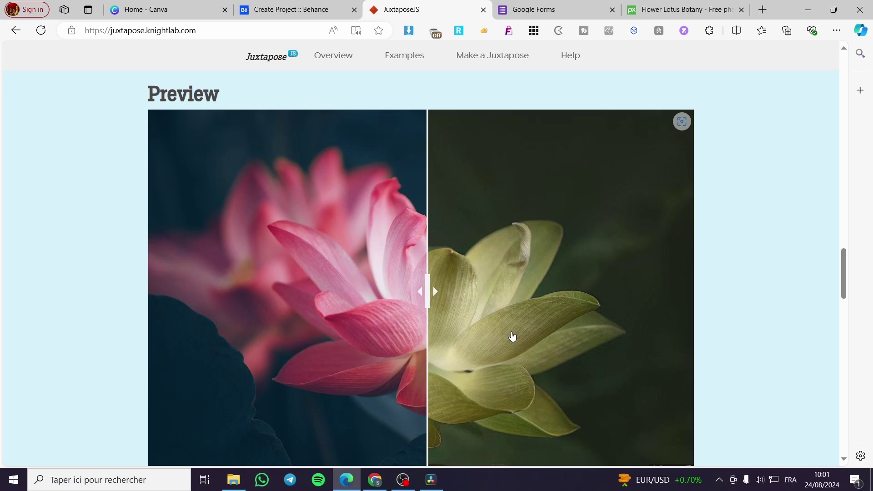
{"action": "scroll", "coordinate": [480, 269], "scroll_direction": "down", "scroll_amount": 2}
{"action": "scroll", "coordinate": [480, 269], "scroll_direction": "down", "scroll_amount": 4}
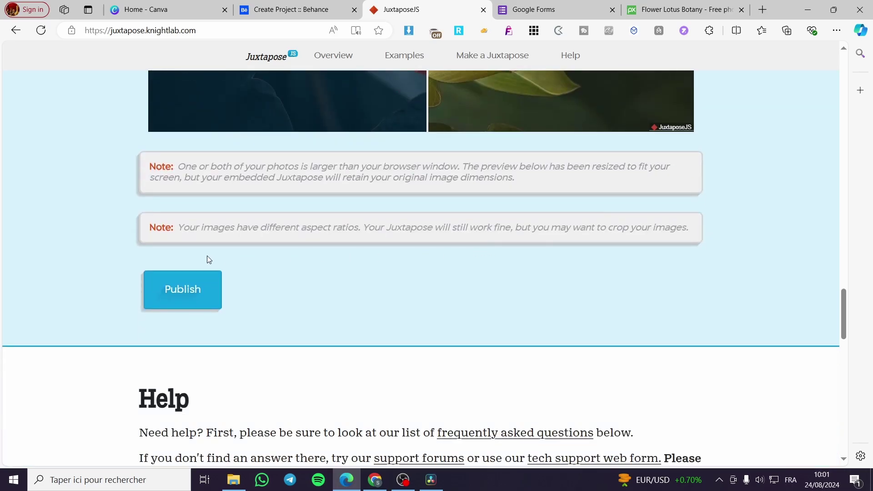
Step: Publish the Juxtapose slider and copy the iframe code from its Embed box
{"action": "left_click", "coordinate": [183, 289]}
{"action": "scroll", "coordinate": [386, 285], "scroll_direction": "down", "scroll_amount": 2}
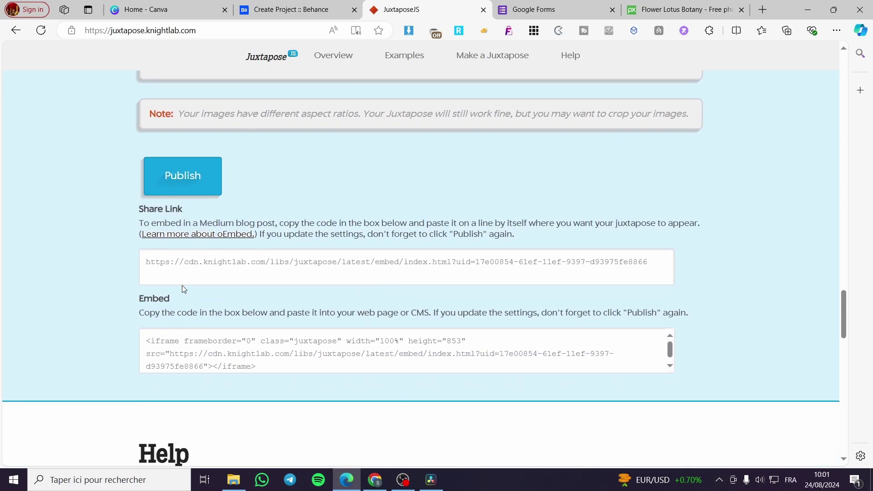
{"action": "left_click", "coordinate": [145, 345]}
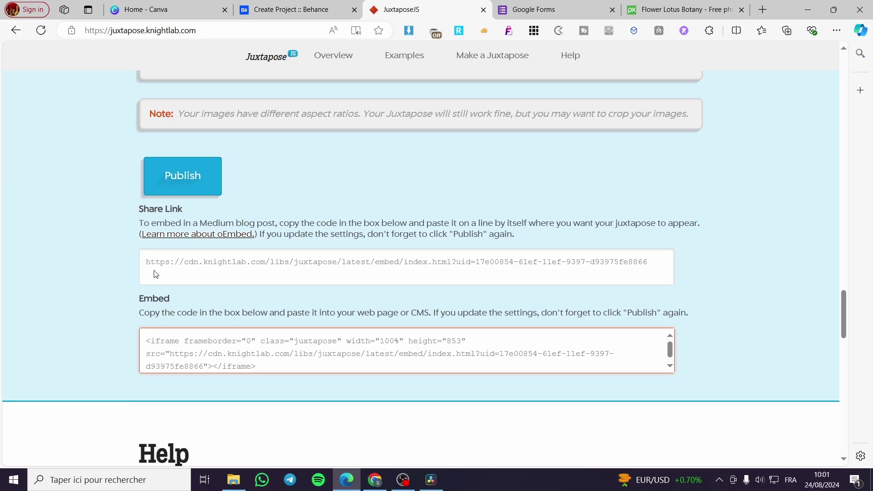
{"action": "double_click", "coordinate": [149, 341]}
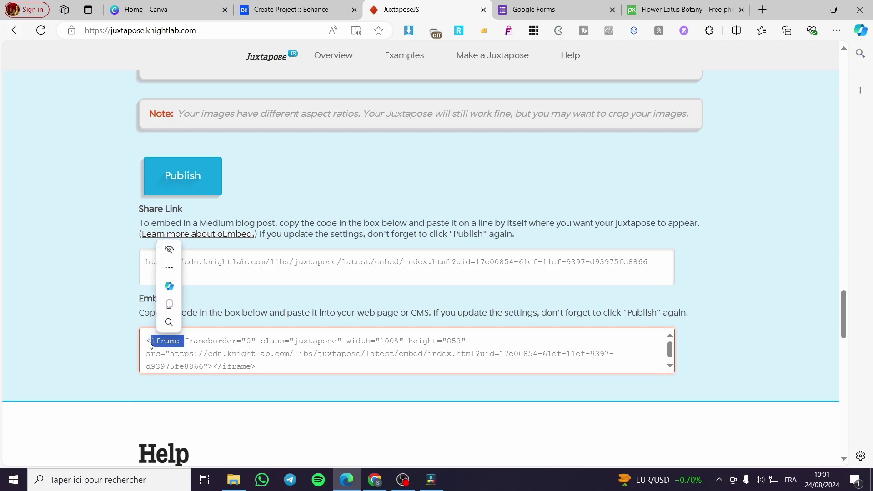
{"action": "left_click_drag", "start_coordinate": [146, 339], "coordinate": [291, 377]}
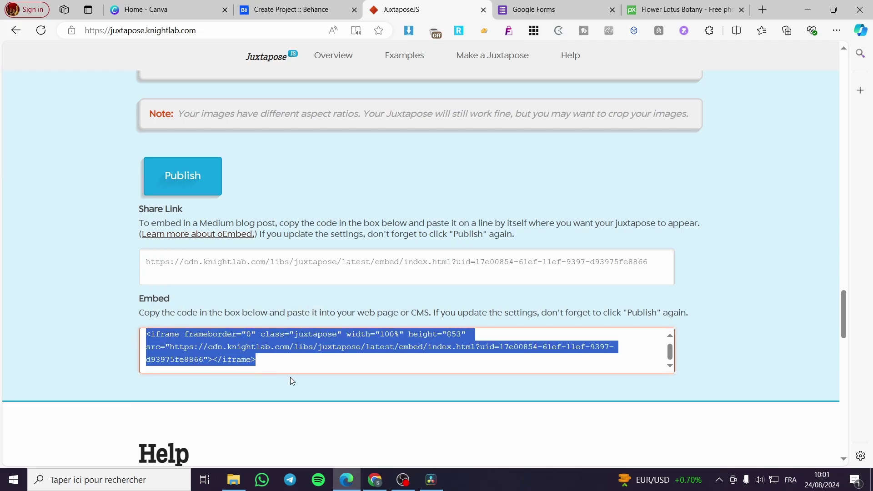
Step: Embed the copied Juxtapose iframe code in the Behance project and test the slider
{"action": "left_click", "coordinate": [291, 8]}
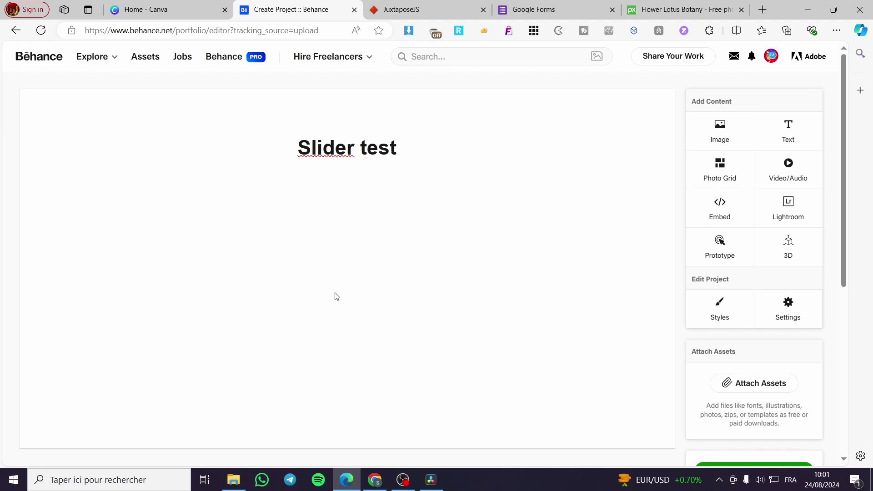
{"action": "left_click", "coordinate": [728, 201]}
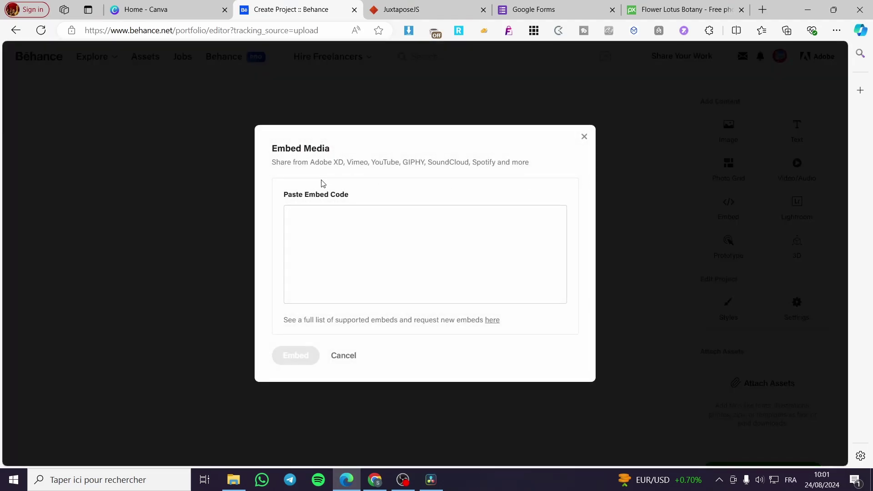
{"action": "left_click", "coordinate": [320, 218]}
{"action": "key", "text": "ctrl+v"}
{"action": "left_click", "coordinate": [295, 354]}
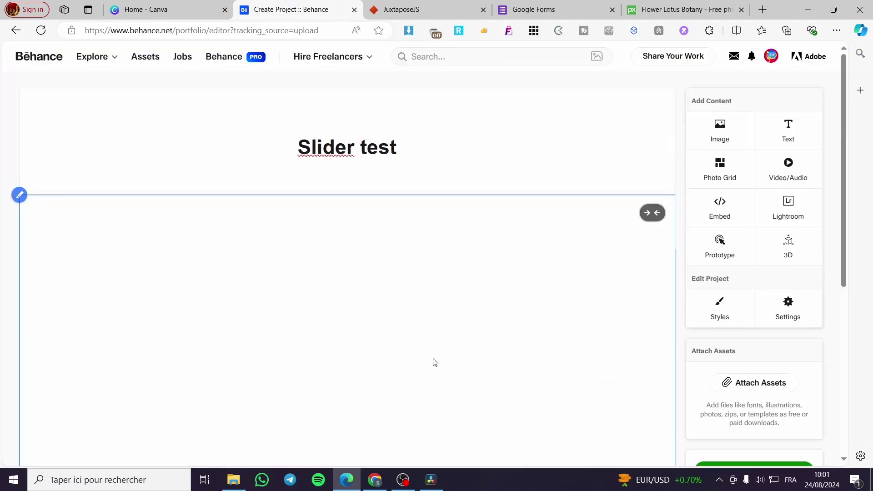
{"action": "scroll", "coordinate": [433, 362], "scroll_direction": "down", "scroll_amount": 3}
{"action": "scroll", "coordinate": [471, 351], "scroll_direction": "down", "scroll_amount": 2}
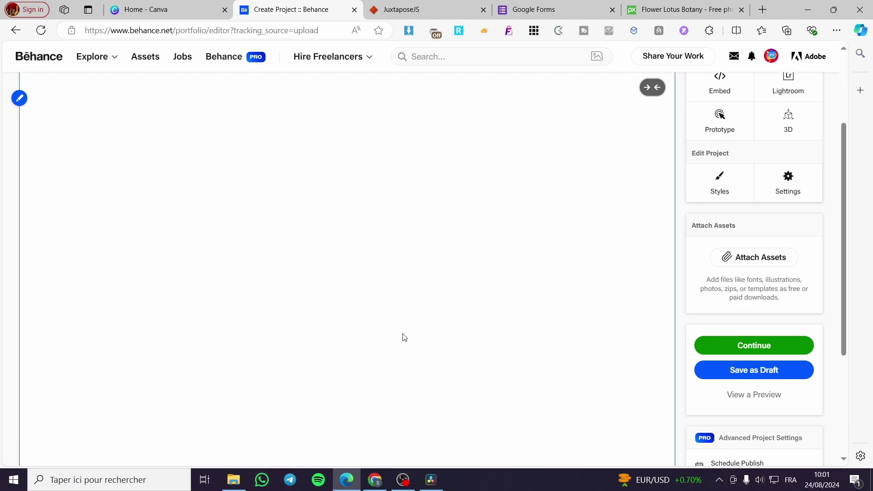
{"action": "scroll", "coordinate": [409, 334], "scroll_direction": "up", "scroll_amount": 2}
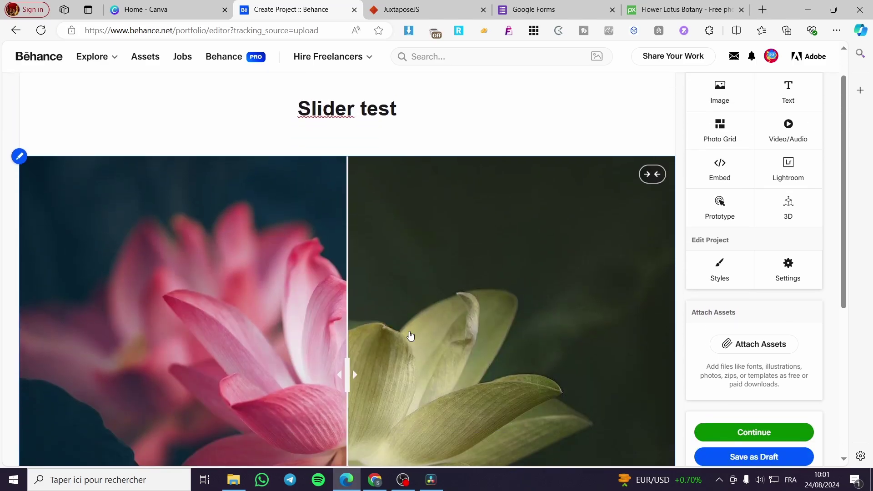
{"action": "scroll", "coordinate": [409, 333], "scroll_direction": "down", "scroll_amount": 3}
{"action": "mouse_move", "coordinate": [348, 300]}
{"action": "left_mouse_down"}
{"action": "mouse_move", "coordinate": [562, 300]}
{"action": "mouse_move", "coordinate": [349, 300]}
{"action": "left_mouse_up"}
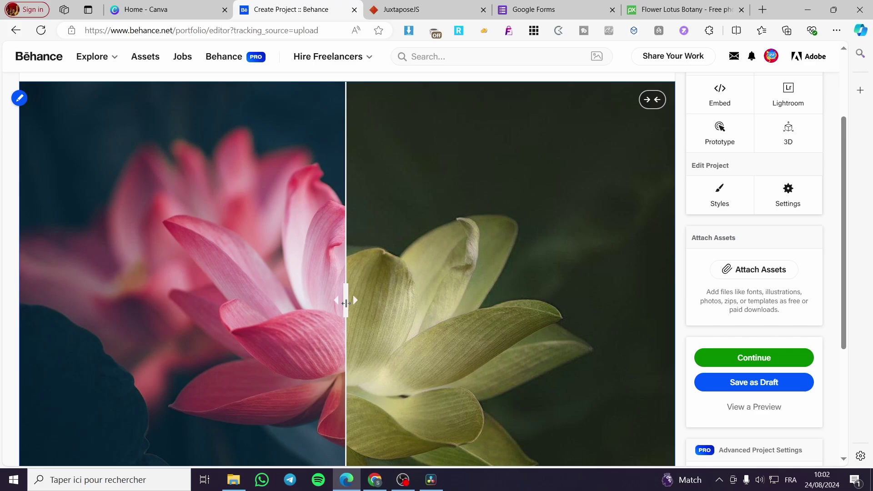
{"action": "scroll", "coordinate": [382, 355], "scroll_direction": "up", "scroll_amount": 2}
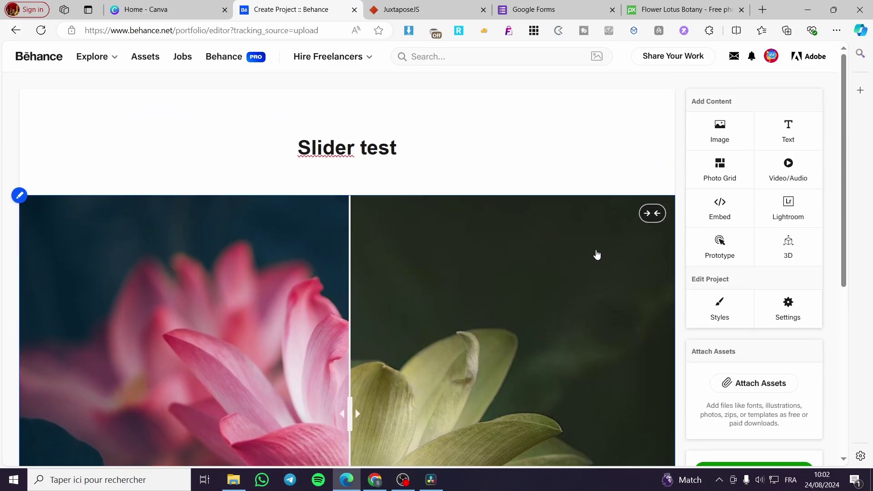
{"action": "scroll", "coordinate": [593, 255], "scroll_direction": "down", "scroll_amount": 3}
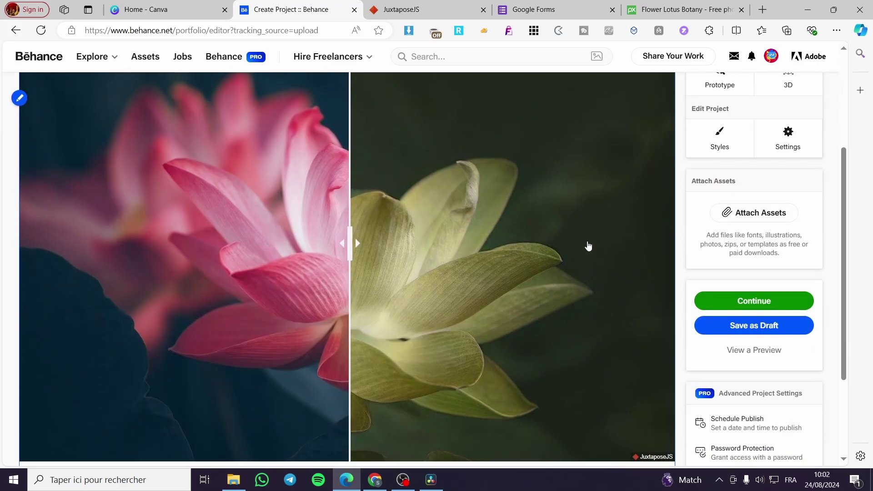